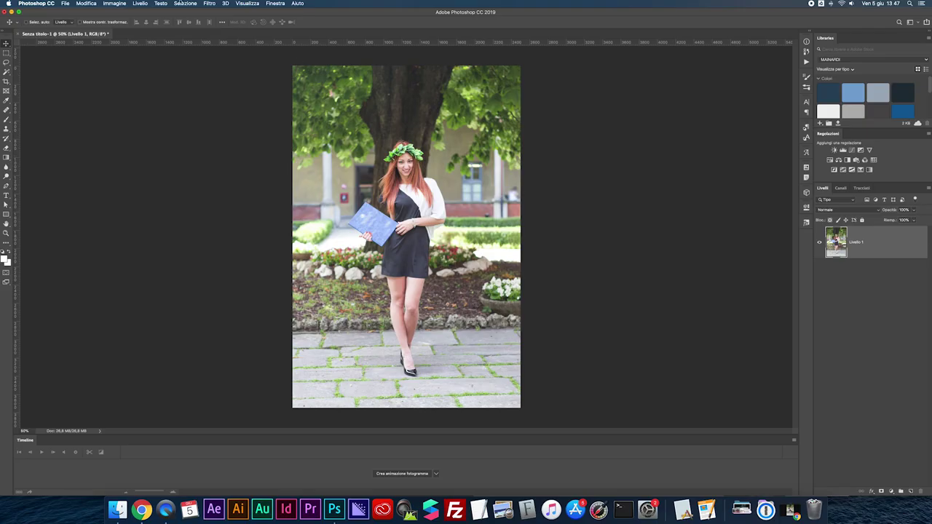
- Open the Filter Gallery on the graduate photo and choose the Effetto ritaglio (Cutout) filter
{"action": "left_click", "coordinate": [209, 3]}
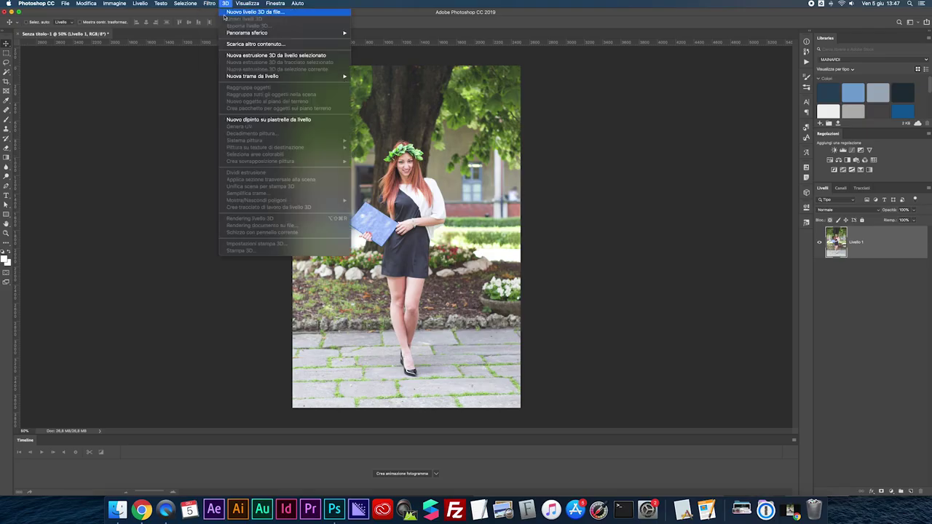
{"action": "left_click", "coordinate": [211, 34]}
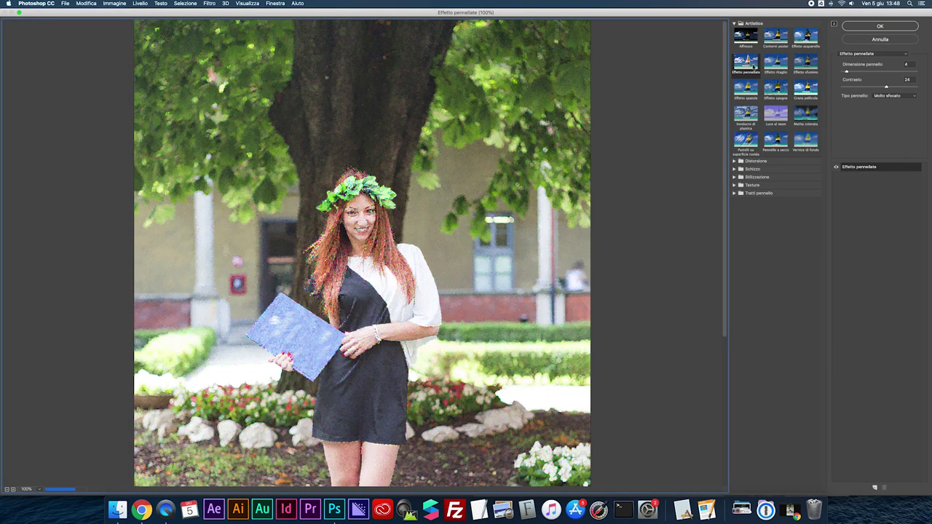
{"action": "left_click", "coordinate": [776, 64]}
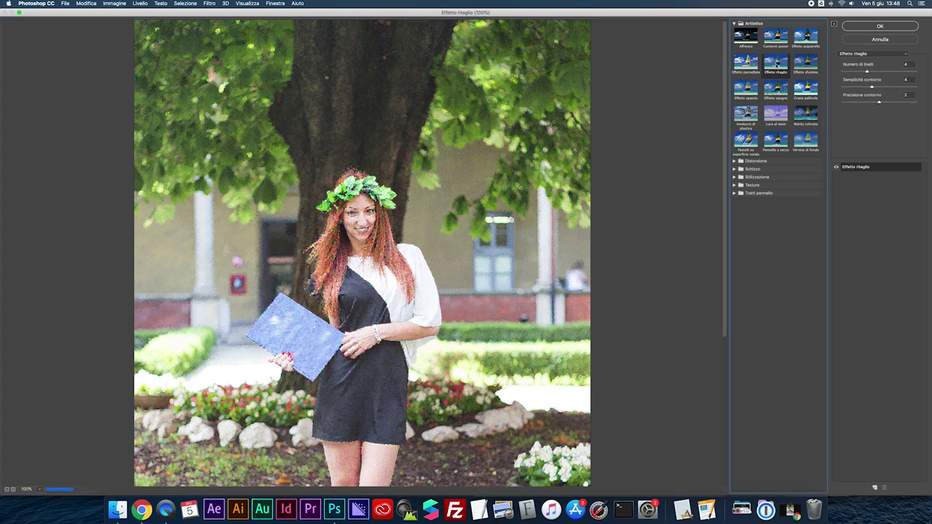
- Set Effetto ritaglio to the maximum 8 levels, edge simplicity 0 and edge fidelity 1
{"action": "mouse_move", "coordinate": [868, 71]}
{"action": "left_mouse_down"}
{"action": "mouse_move", "coordinate": [843, 71]}
{"action": "mouse_move", "coordinate": [838, 102]}
{"action": "left_mouse_up"}
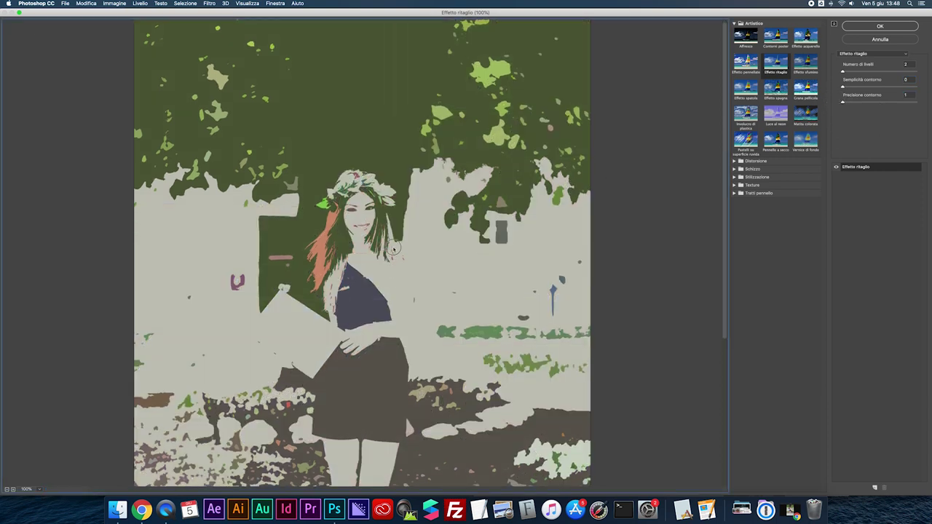
{"action": "left_click_drag", "start_coordinate": [391, 270], "coordinate": [395, 203]}
{"action": "scroll", "coordinate": [395, 202], "scroll_direction": "down", "scroll_amount": 3}
{"action": "scroll", "coordinate": [408, 233], "scroll_direction": "down", "scroll_amount": 2}
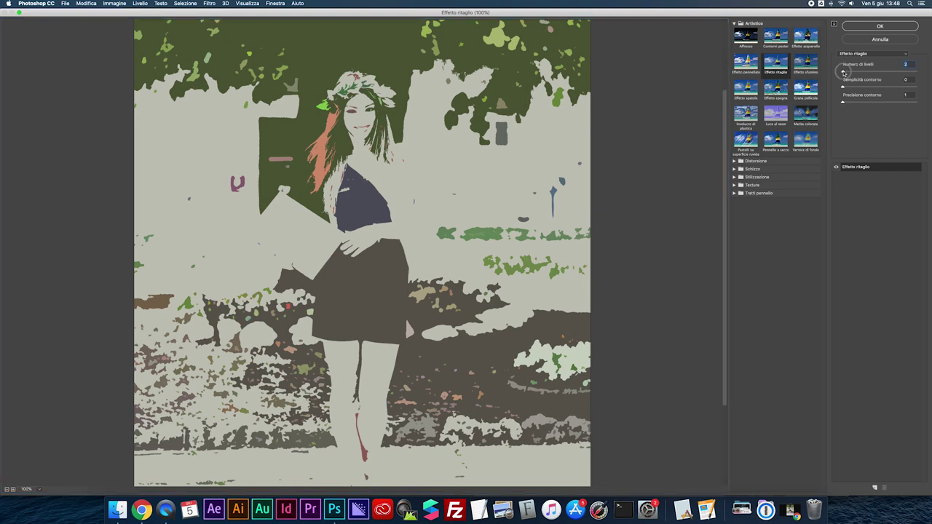
{"action": "left_click_drag", "start_coordinate": [843, 71], "coordinate": [885, 72]}
{"action": "left_click_drag", "start_coordinate": [885, 71], "coordinate": [917, 73]}
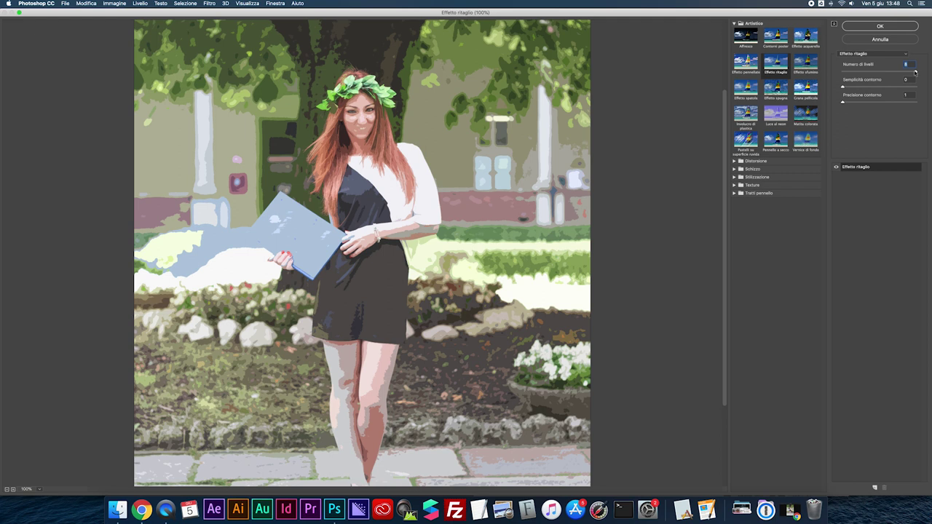
{"action": "key", "text": "ctrl+minus"}
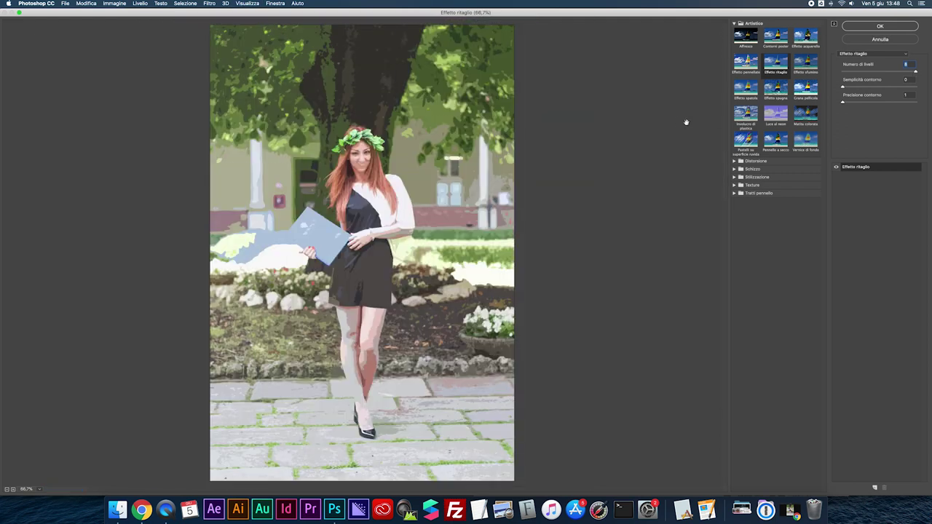
- Try Cutout levels between 2 and 6 with maximum edge simplicity
{"action": "left_click_drag", "start_coordinate": [915, 74], "coordinate": [836, 75]}
{"action": "left_click_drag", "start_coordinate": [843, 86], "coordinate": [922, 87]}
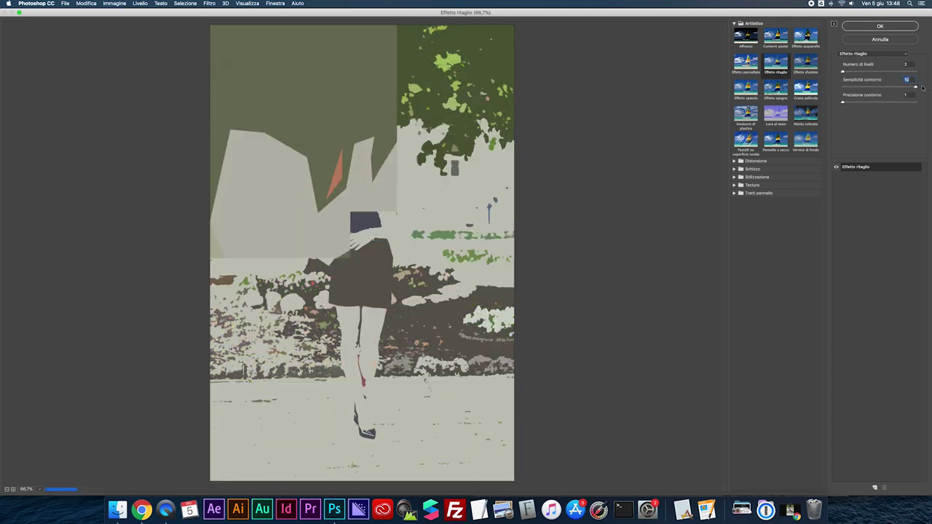
{"action": "left_click_drag", "start_coordinate": [842, 72], "coordinate": [862, 71]}
{"action": "left_click", "coordinate": [879, 72]}
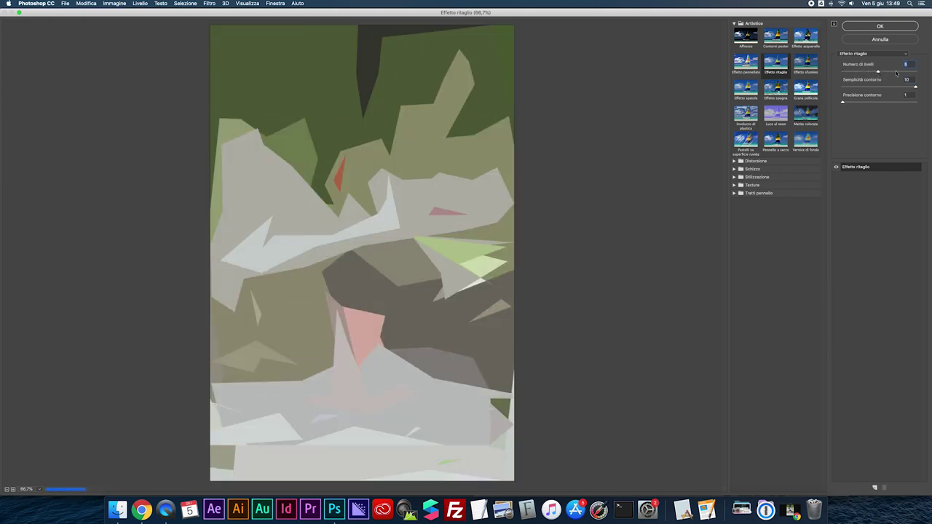
{"action": "left_click", "coordinate": [896, 72]}
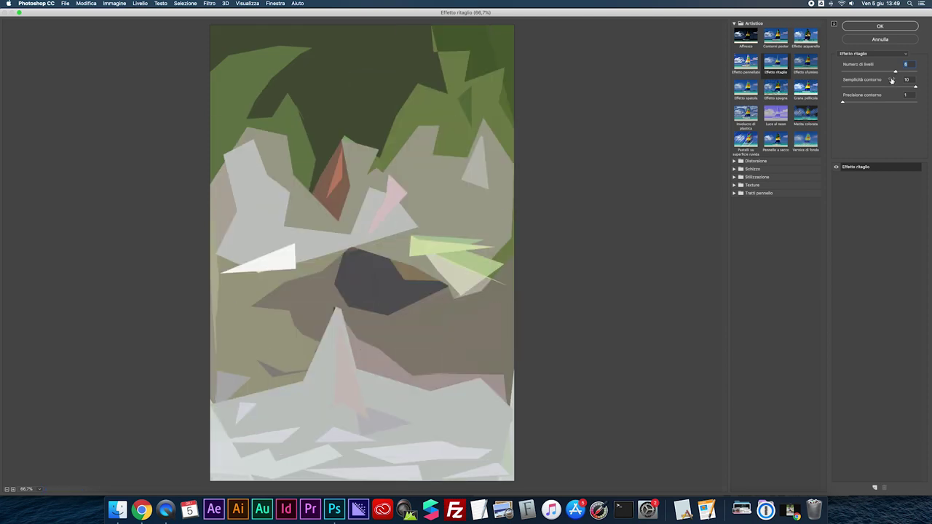
- Settle the Cutout effect on 5 levels, edge simplicity 4 and edge fidelity 1
{"action": "left_click_drag", "start_coordinate": [896, 71], "coordinate": [841, 71]}
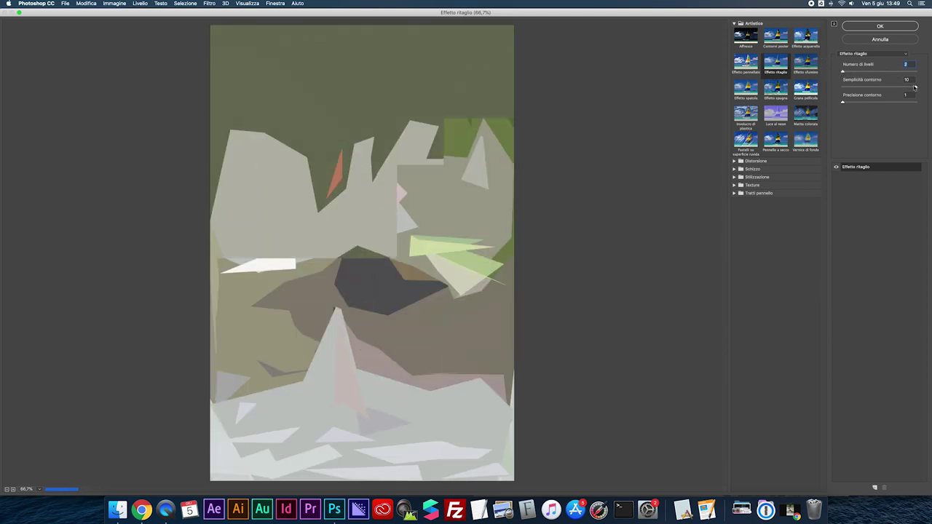
{"action": "left_click_drag", "start_coordinate": [842, 102], "coordinate": [903, 103]}
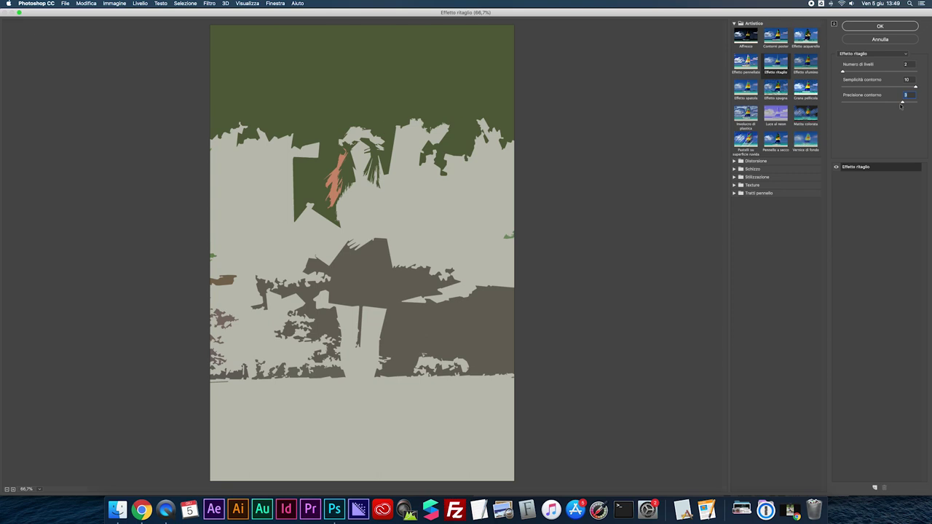
{"action": "left_click_drag", "start_coordinate": [903, 102], "coordinate": [914, 102]}
{"action": "left_click_drag", "start_coordinate": [843, 72], "coordinate": [879, 73]}
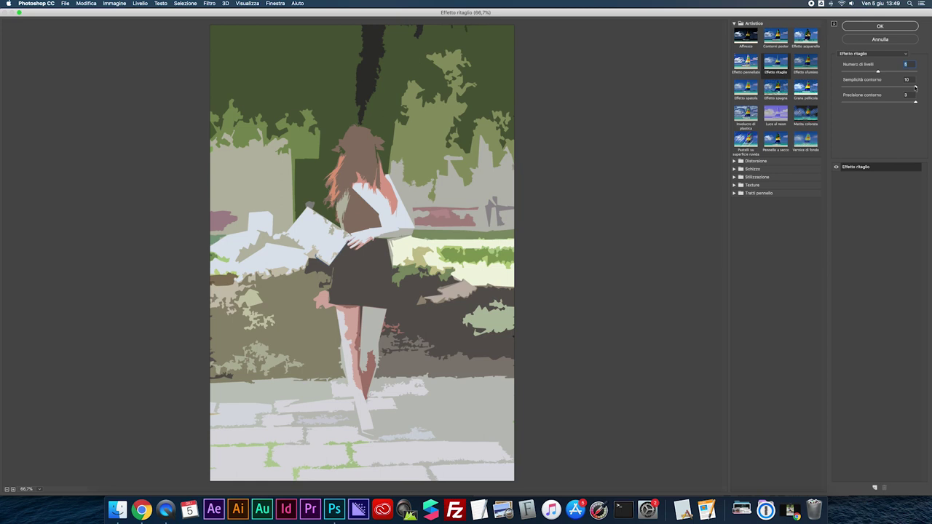
{"action": "mouse_move", "coordinate": [916, 88]}
{"action": "left_mouse_down"}
{"action": "mouse_move", "coordinate": [868, 88]}
{"action": "mouse_move", "coordinate": [860, 103]}
{"action": "left_mouse_up"}
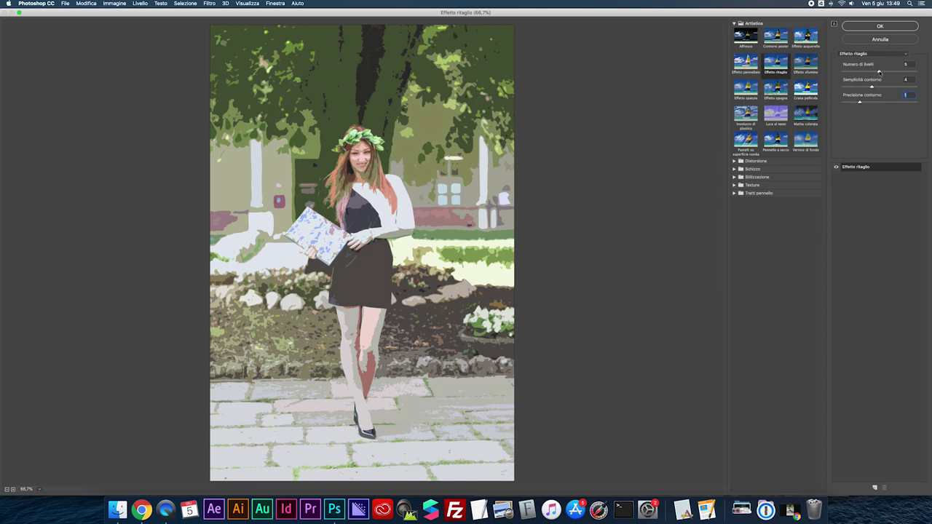
- Tune the Cutout sliders to 4 levels, edge simplicity 5 and edge fidelity 2
{"action": "left_click_drag", "start_coordinate": [879, 72], "coordinate": [867, 71]}
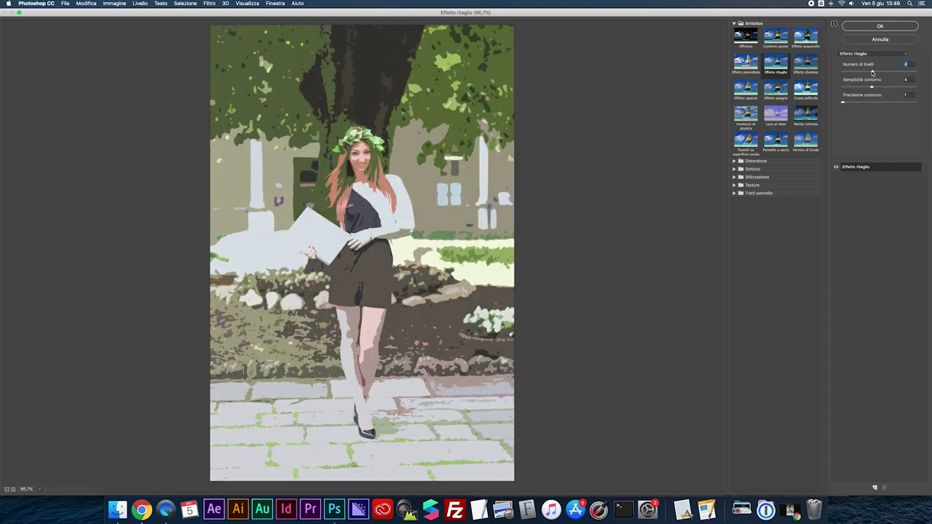
{"action": "left_click_drag", "start_coordinate": [867, 72], "coordinate": [859, 71]}
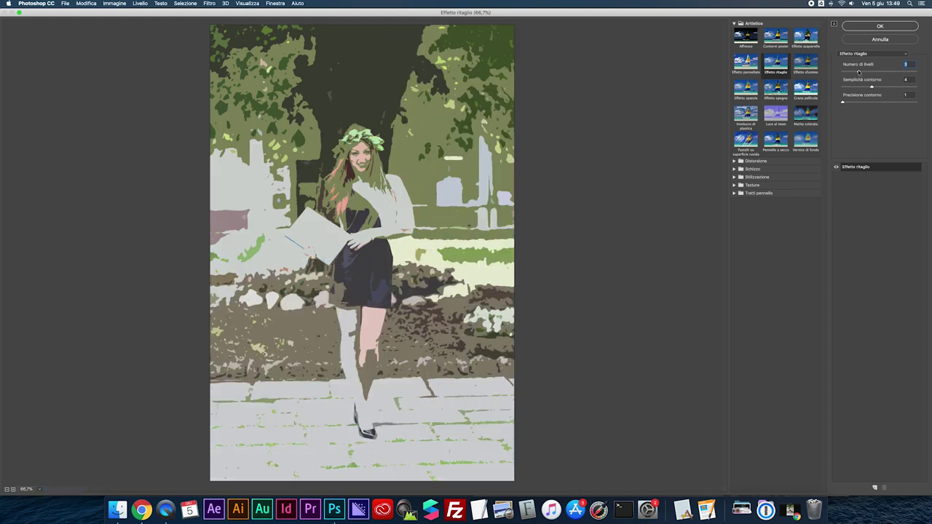
{"action": "mouse_move", "coordinate": [859, 71]}
{"action": "left_mouse_down"}
{"action": "mouse_move", "coordinate": [846, 71]}
{"action": "mouse_move", "coordinate": [894, 87]}
{"action": "left_mouse_up"}
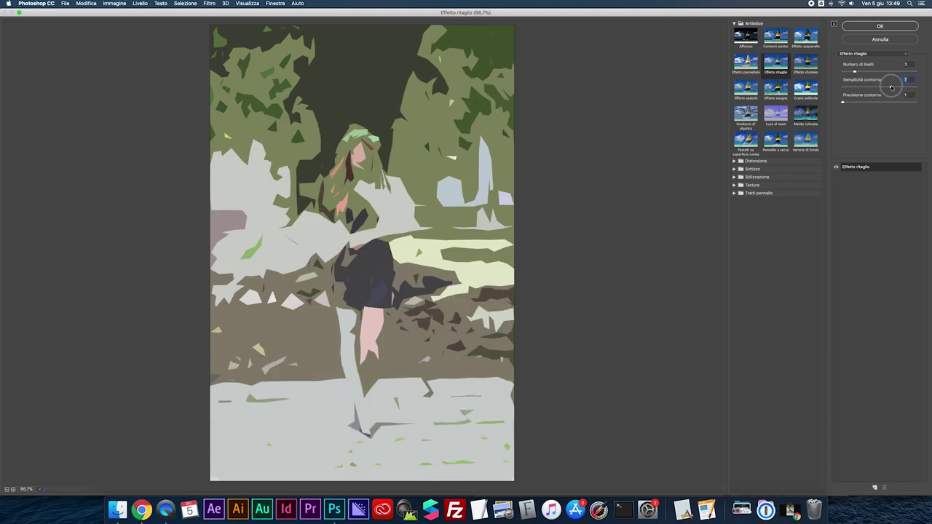
{"action": "left_click_drag", "start_coordinate": [890, 88], "coordinate": [887, 87]}
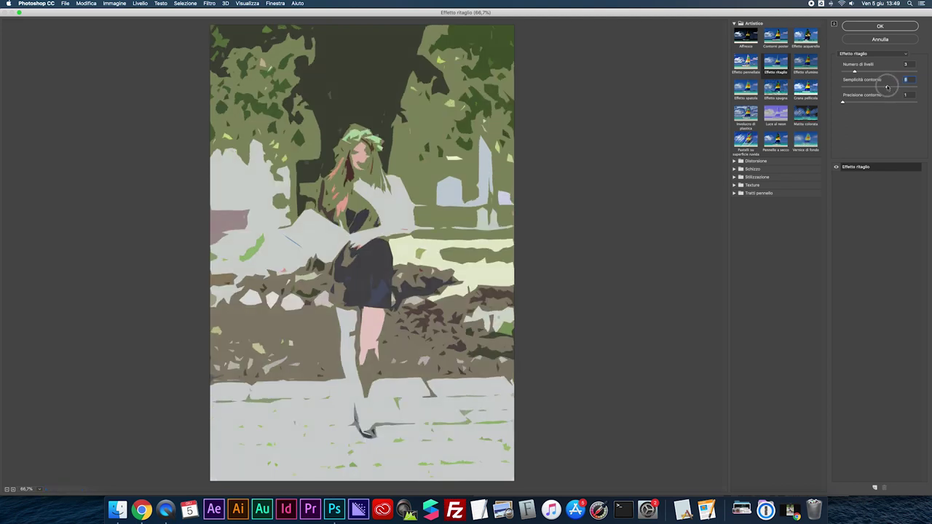
{"action": "left_click_drag", "start_coordinate": [886, 87], "coordinate": [883, 102]}
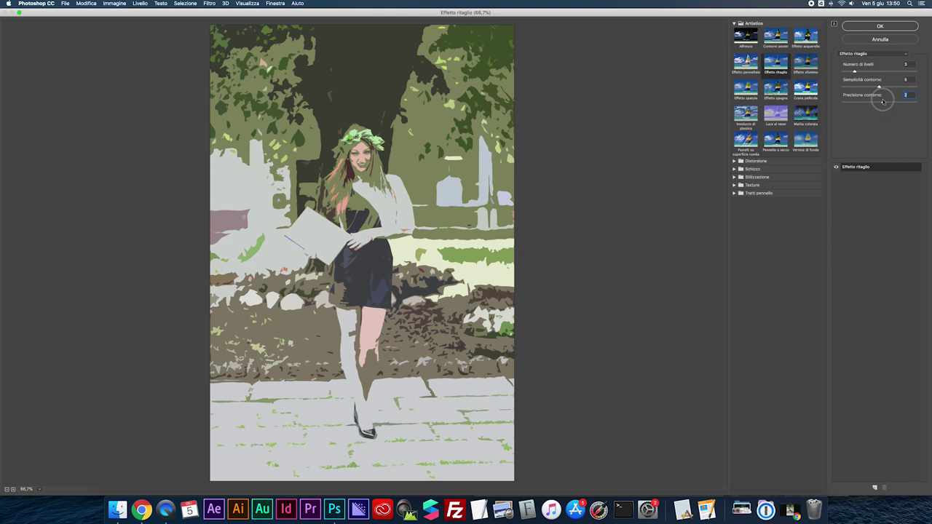
{"action": "left_click", "coordinate": [857, 73]}
{"action": "left_click_drag", "start_coordinate": [859, 72], "coordinate": [863, 73]}
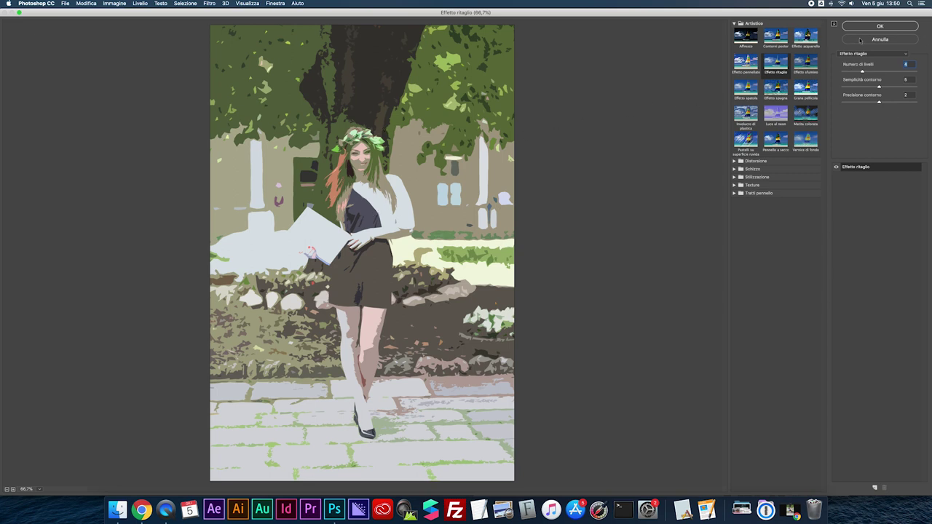
- Apply and undo the Cutout, then convert the photo layer to a smart object
{"action": "left_click", "coordinate": [864, 27]}
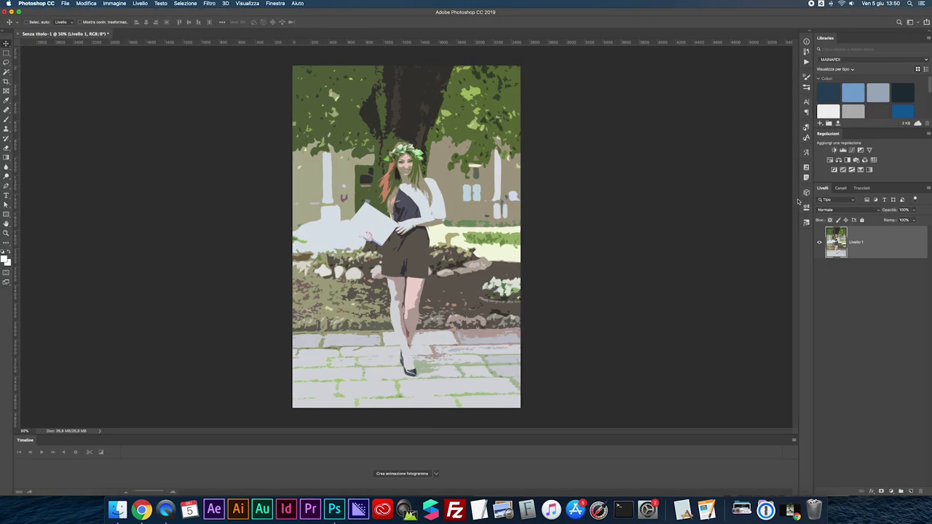
{"action": "key", "text": "super+z"}
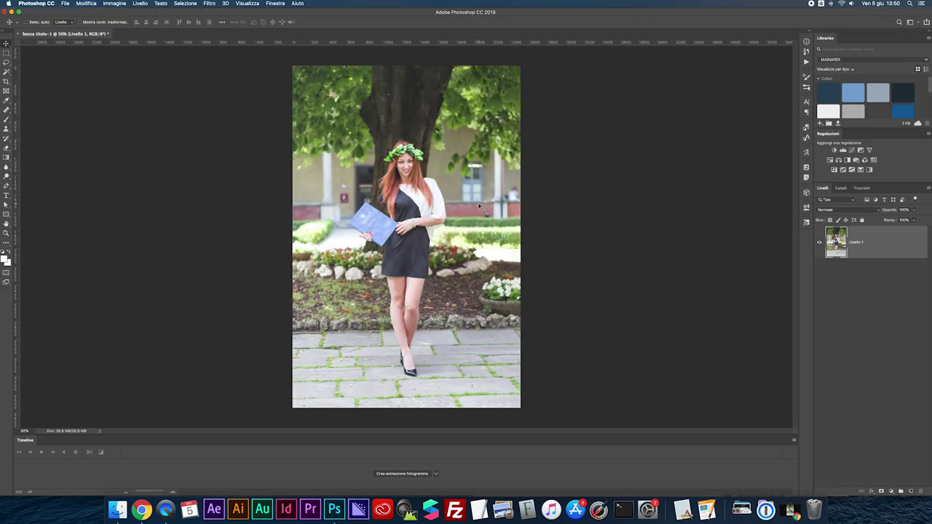
{"action": "right_click", "coordinate": [855, 243]}
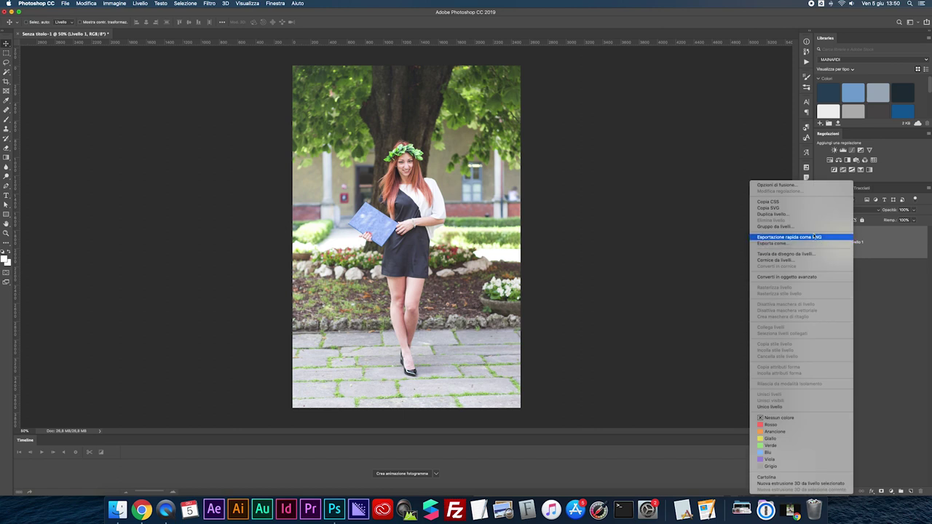
{"action": "left_click", "coordinate": [786, 277]}
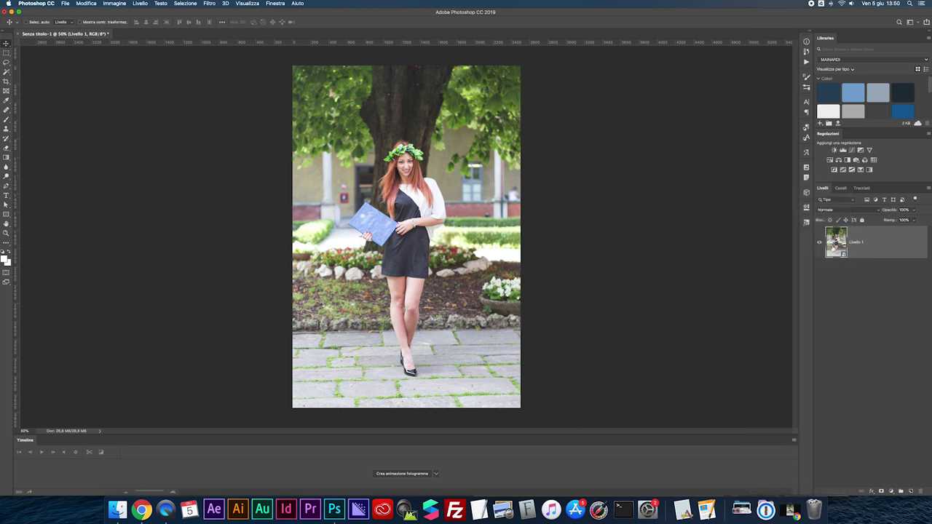
- Reapply the Effetto ritaglio filter from the Filter Gallery as a smart filter
{"action": "left_click", "coordinate": [218, 2]}
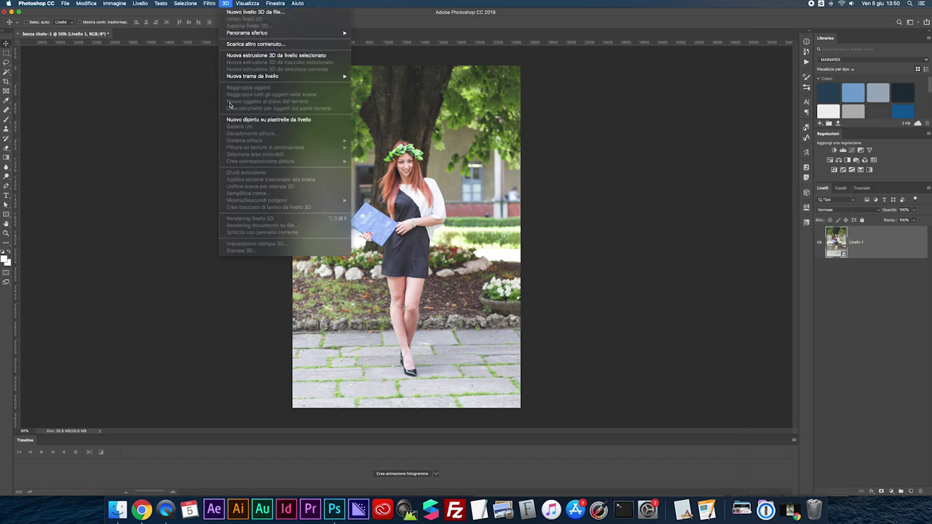
{"action": "left_click", "coordinate": [218, 11]}
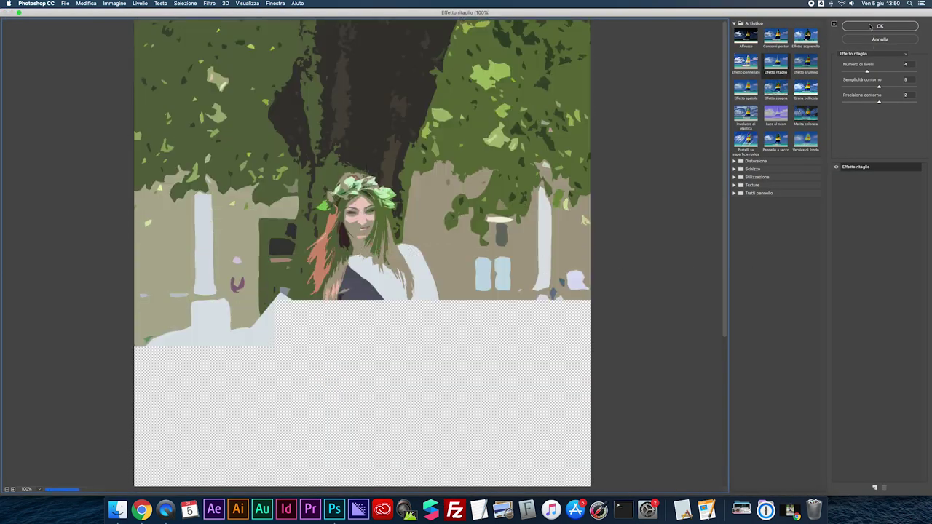
{"action": "left_click", "coordinate": [870, 26]}
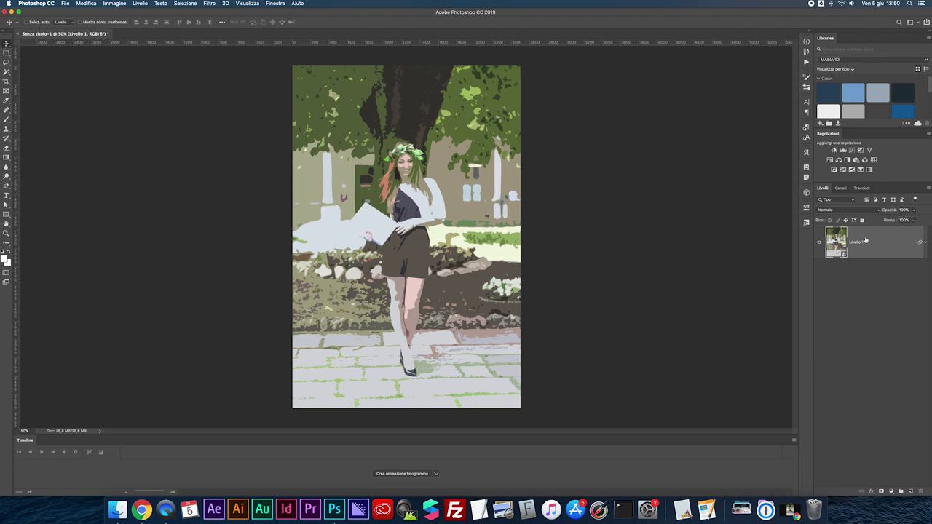
- Toggle the Cutout smart filter off and on to compare with the original photo
{"action": "left_click", "coordinate": [926, 249]}
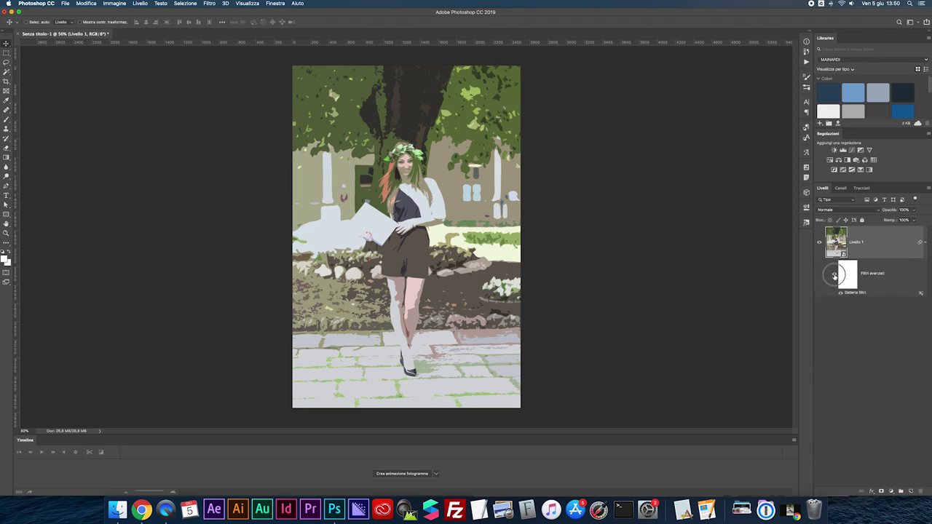
{"action": "left_click", "coordinate": [834, 276]}
{"action": "left_click", "coordinate": [835, 277]}
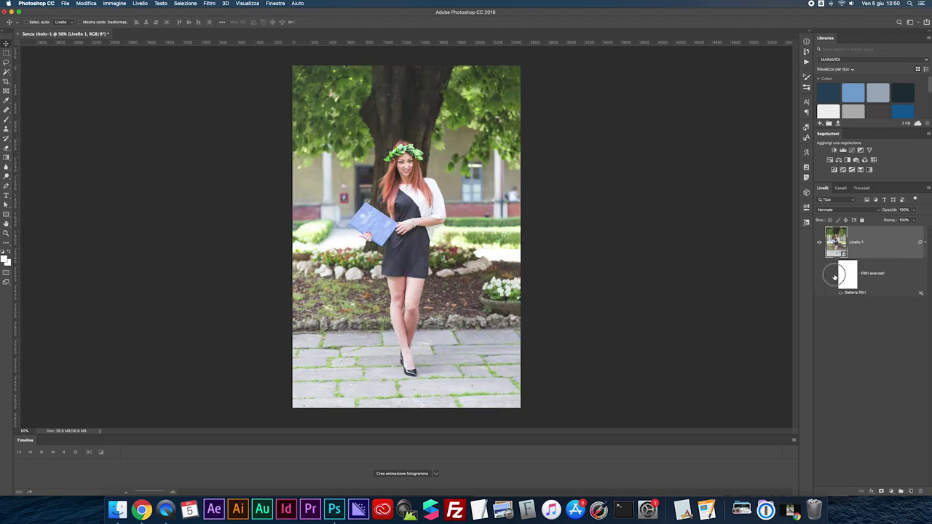
{"action": "left_click", "coordinate": [834, 277]}
{"action": "left_click", "coordinate": [835, 276]}
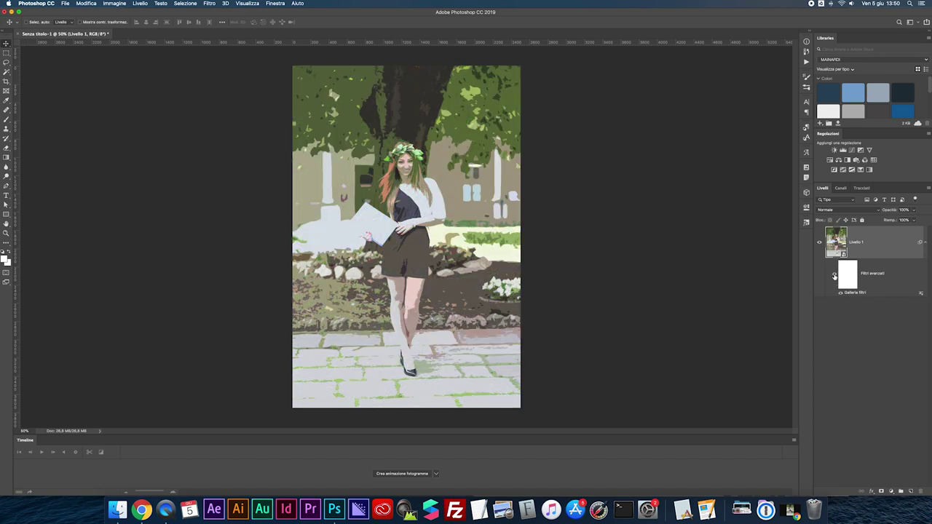
- Draw a gradient on the smart filter mask so the cutout fades into the photo
{"action": "left_click", "coordinate": [844, 275]}
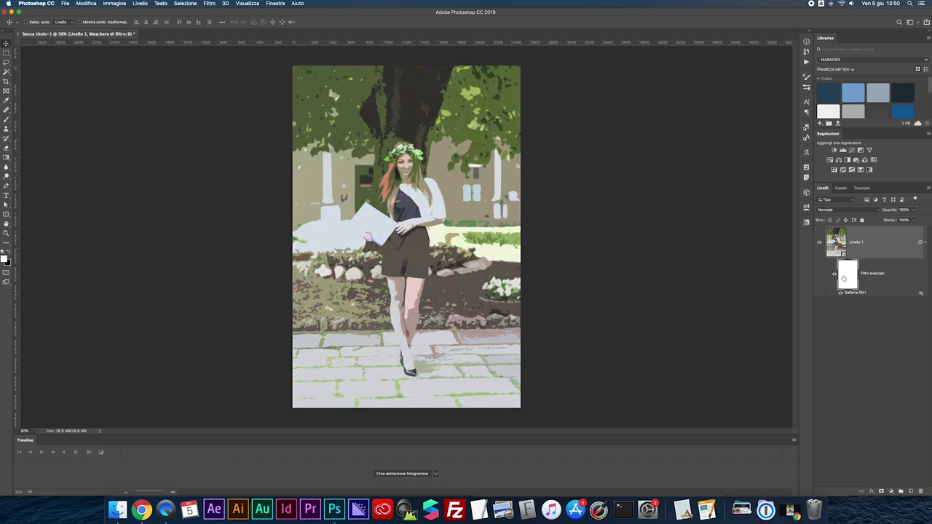
{"action": "key", "text": "g"}
{"action": "left_click_drag", "start_coordinate": [415, 289], "coordinate": [412, 248]}
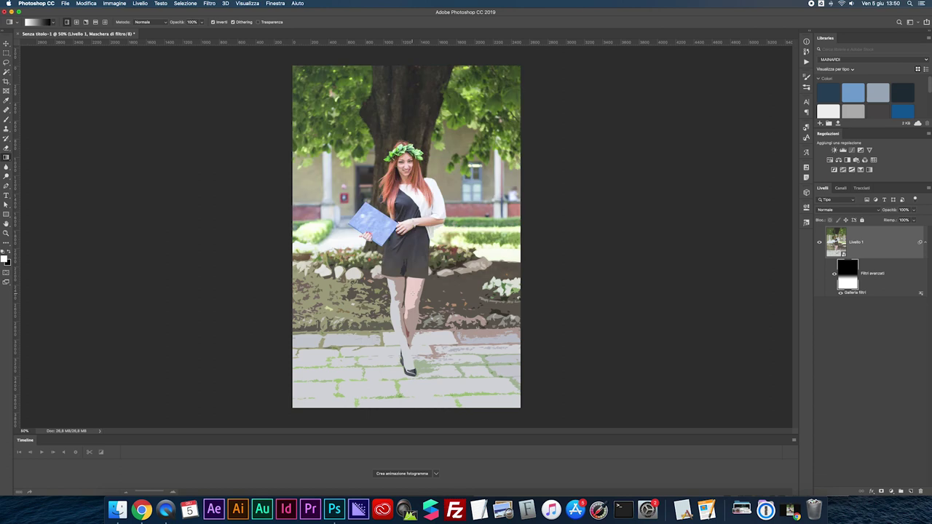
{"action": "mouse_move", "coordinate": [406, 178]}
{"action": "left_mouse_down"}
{"action": "mouse_move", "coordinate": [413, 195]}
{"action": "mouse_move", "coordinate": [380, 206]}
{"action": "mouse_move", "coordinate": [423, 206]}
{"action": "left_mouse_up"}
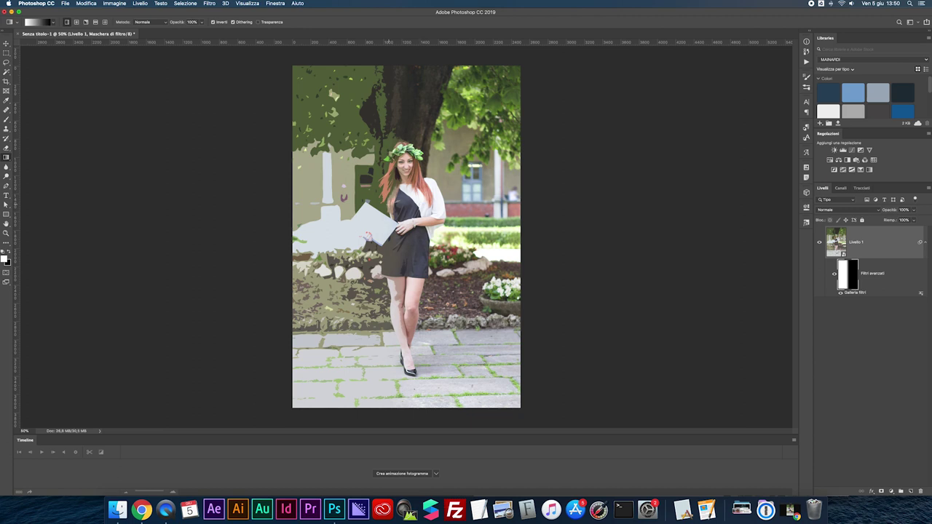